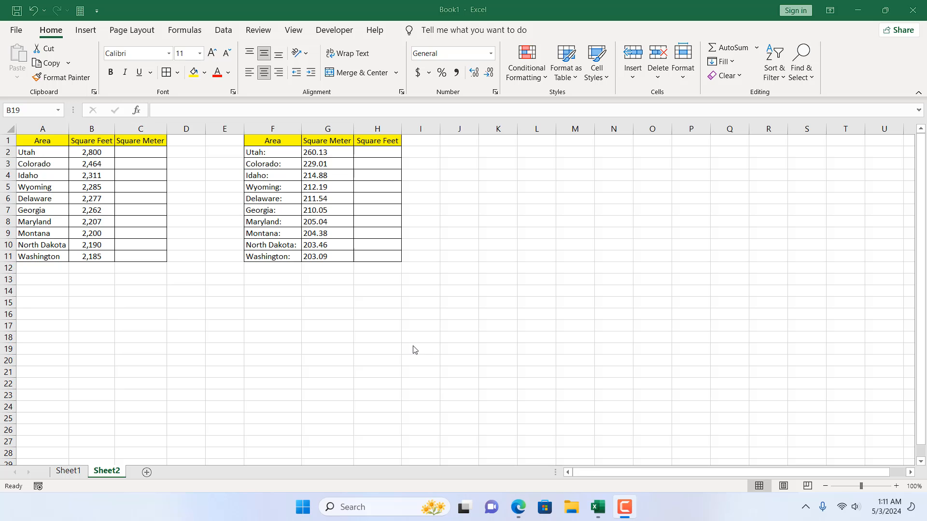
pyautogui.click(45, 129)
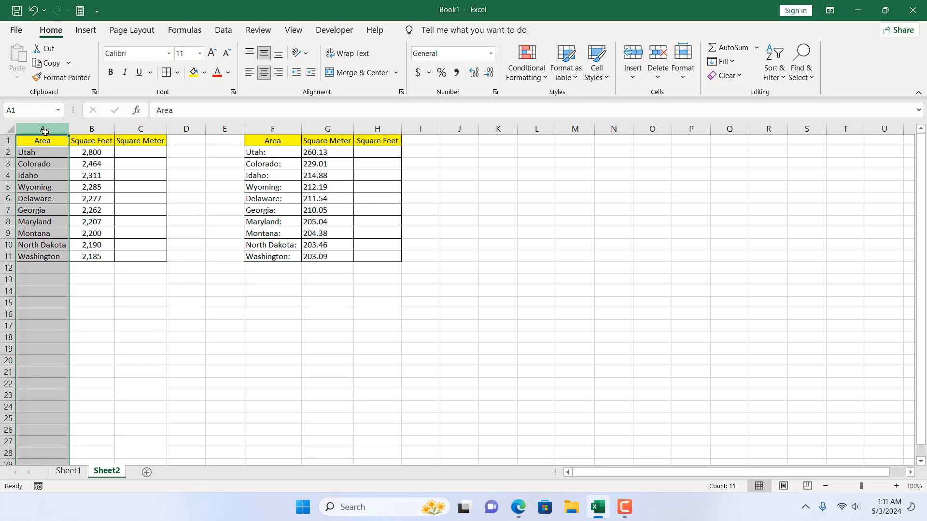
pyautogui.click(97, 128)
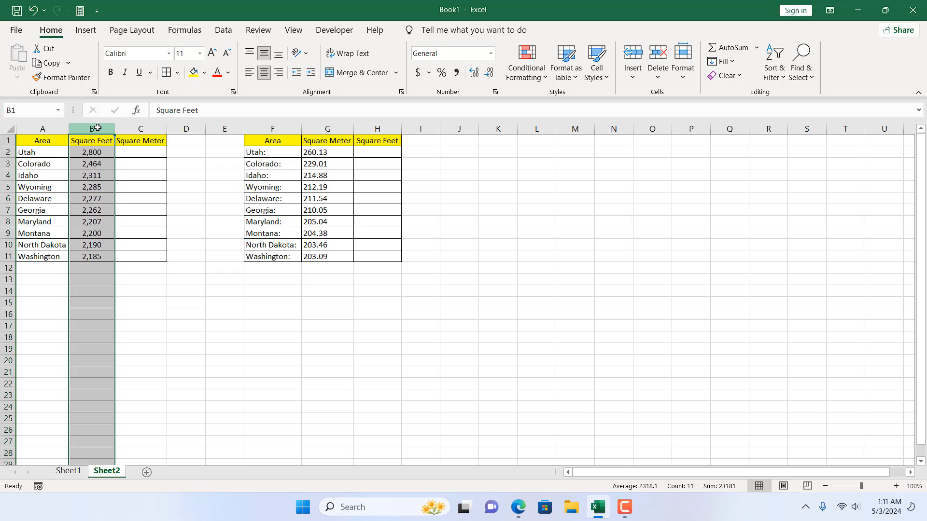
pyautogui.click(124, 151)
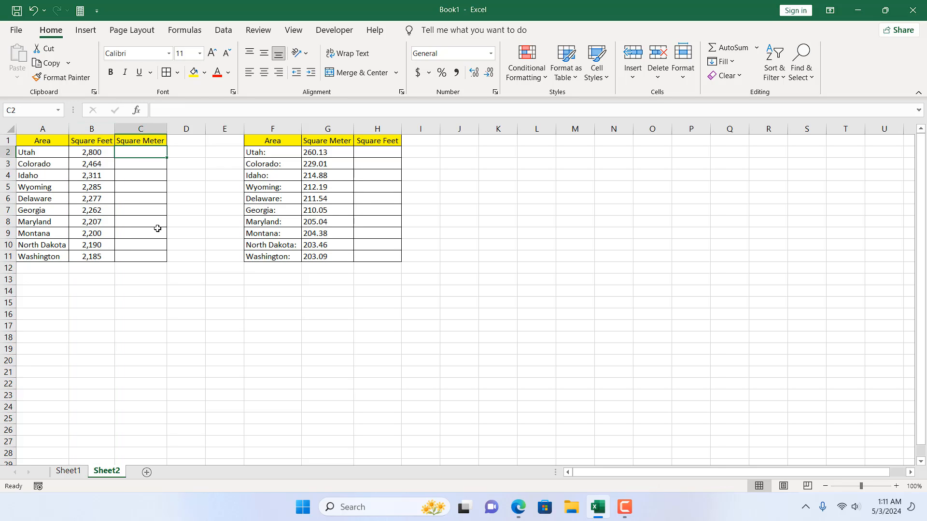
pyautogui.click(84, 153)
# Step: Enter the formula =CONVERT(B2,"ft2","m2") in cell C2 to convert Utah's square feet to square meters
pyautogui.click(153, 153)
pyautogui.write('=conver')
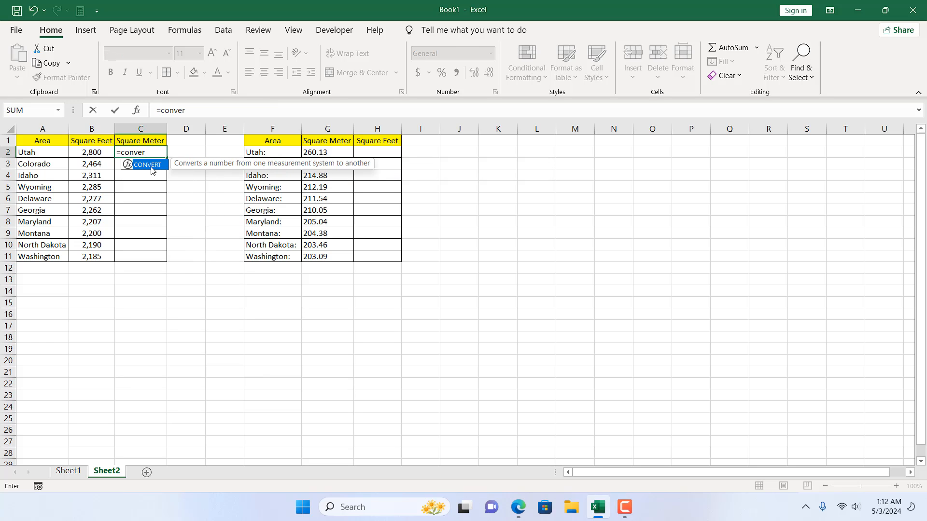
pyautogui.doubleClick(151, 167)
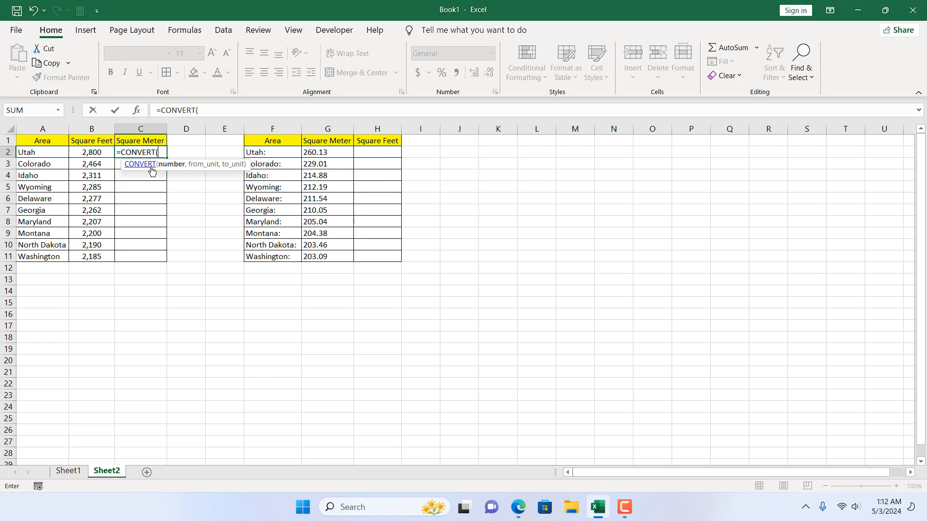
pyautogui.click(76, 152)
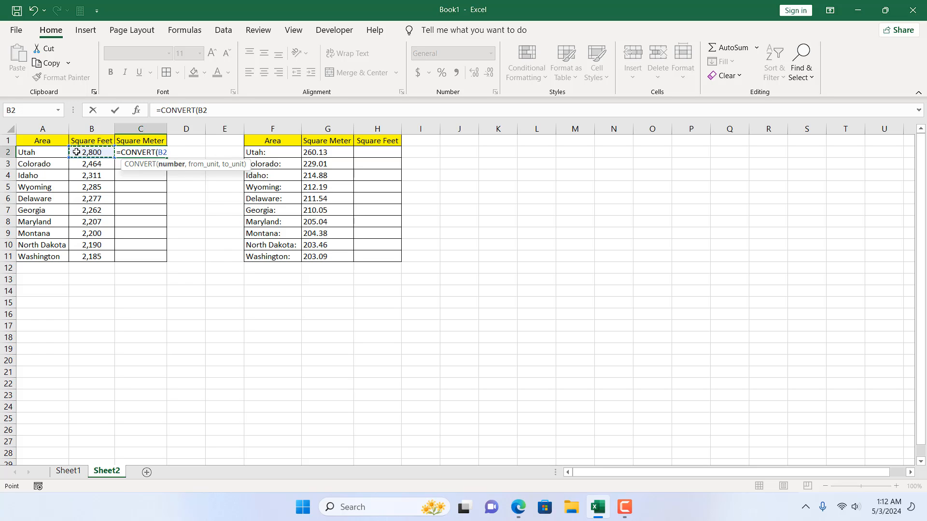
pyautogui.write(',')
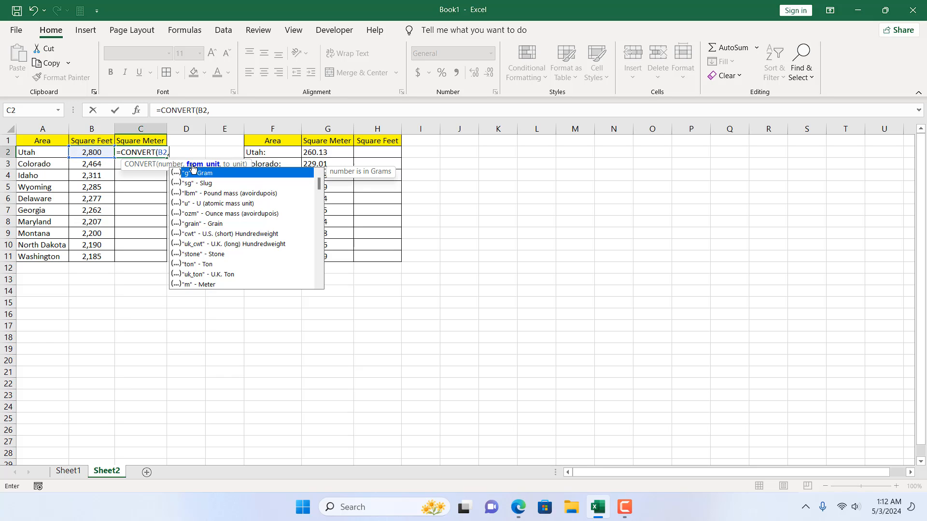
pyautogui.write('"ft2",')
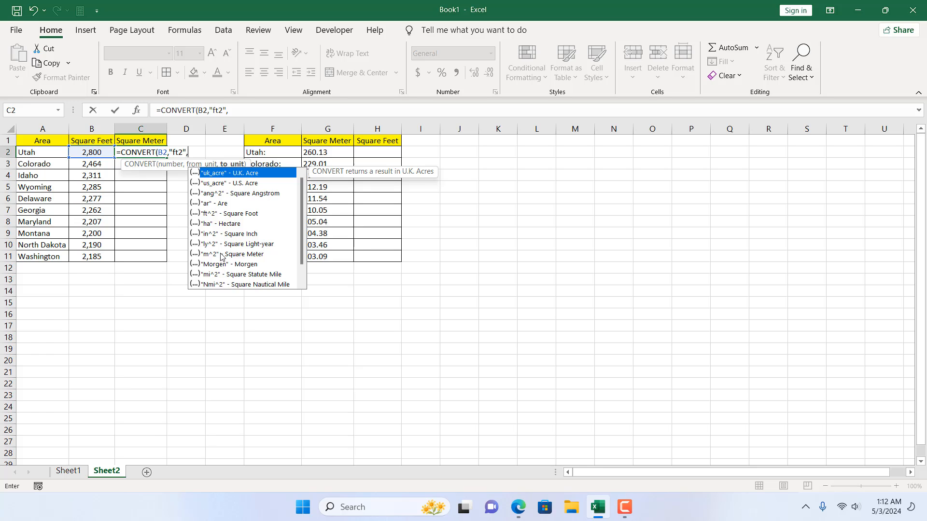
pyautogui.write('"m2")')
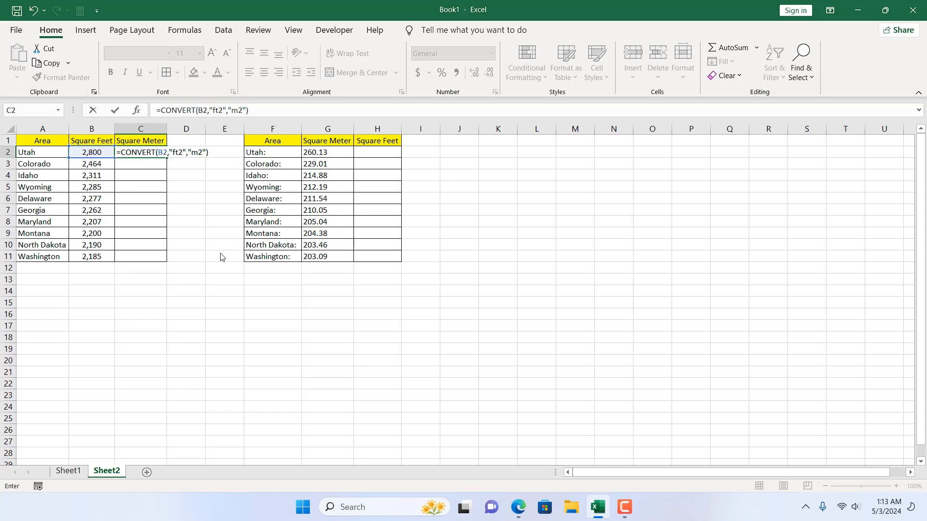
pyautogui.press('Return')
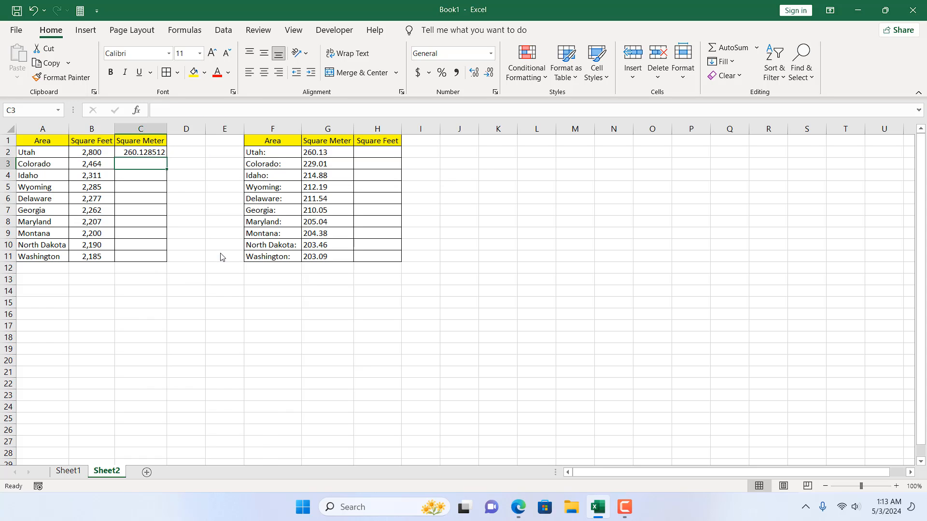
# Step: Fill the C2 conversion formula down the Square Meter column through Washington in C11
pyautogui.click(135, 152)
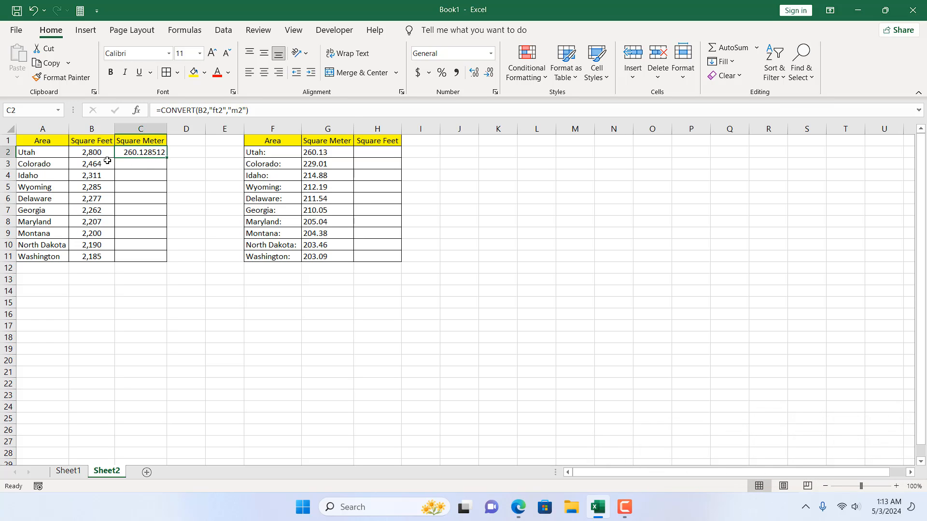
pyautogui.click(94, 153)
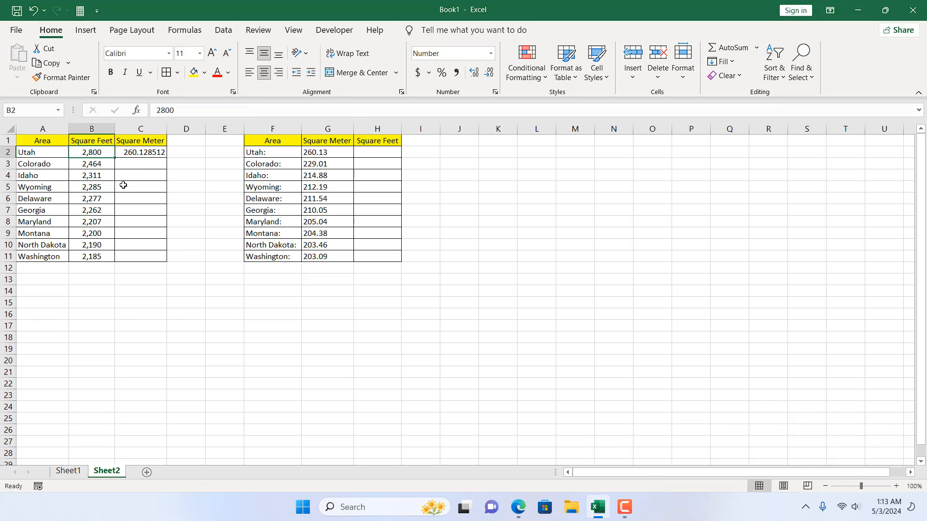
pyautogui.click(139, 152)
pyautogui.doubleClick(172, 160)
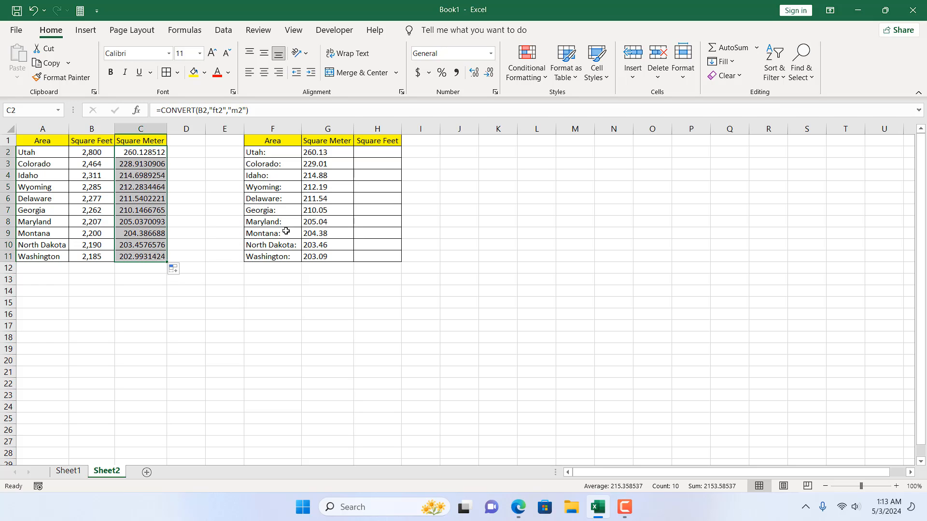
# Step: Enter the formula =CONVERT(G2,"m2","ft2") in cell H2 to convert Utah's square meters to square feet
pyautogui.click(383, 150)
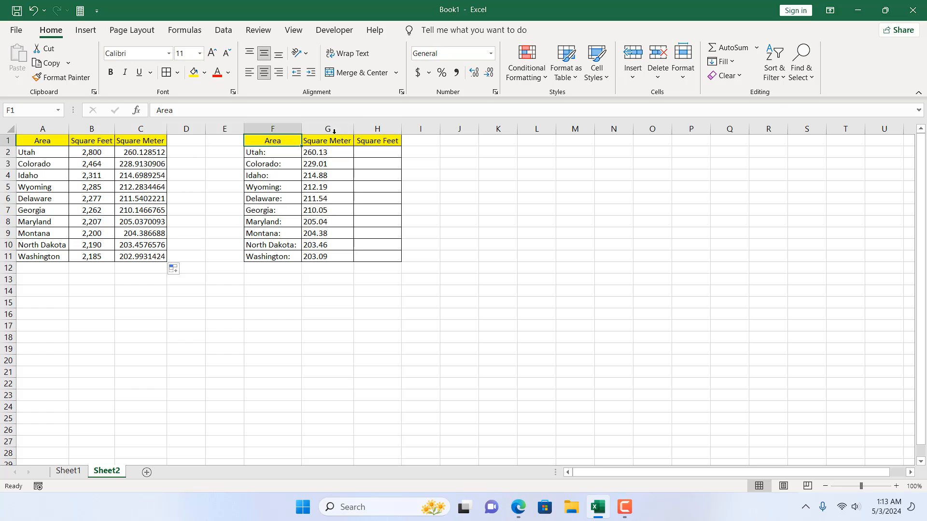
pyautogui.click(328, 128)
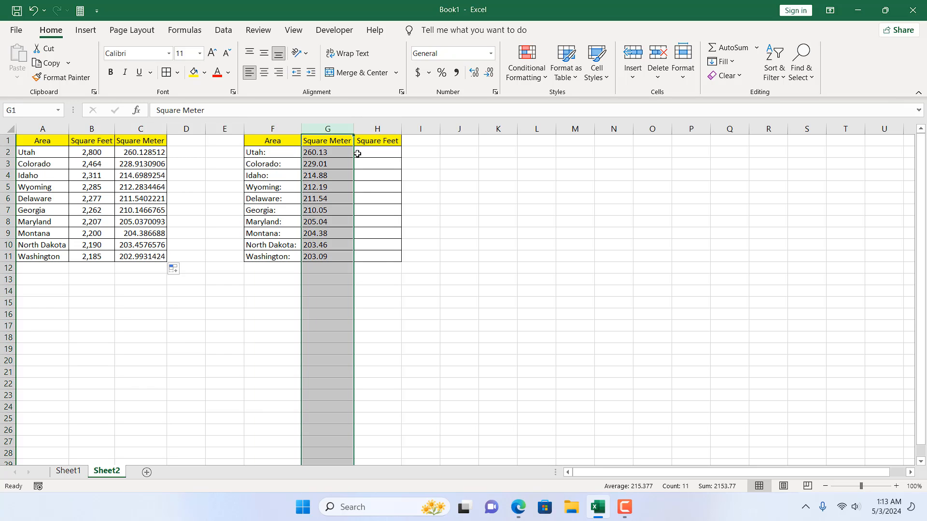
pyautogui.click(371, 152)
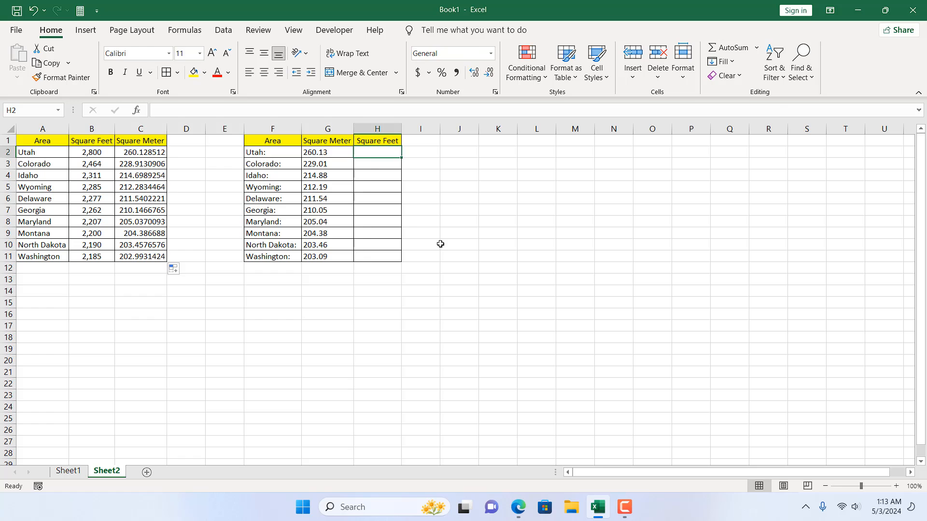
pyautogui.write('=conver')
pyautogui.doubleClick(379, 164)
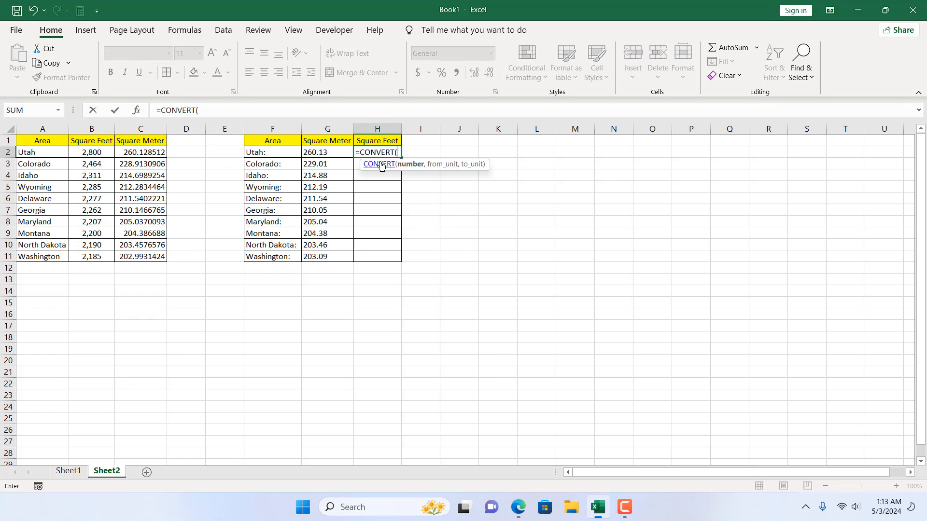
pyautogui.click(319, 153)
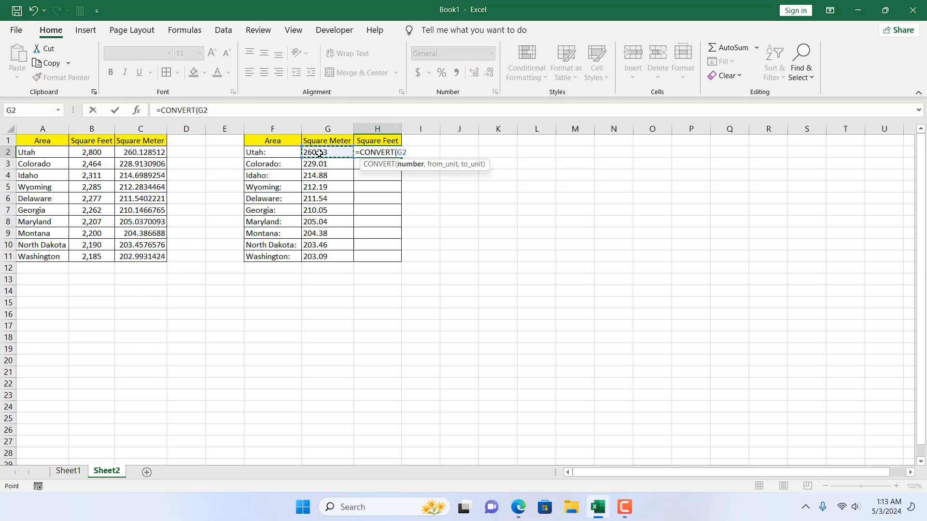
pyautogui.write(',')
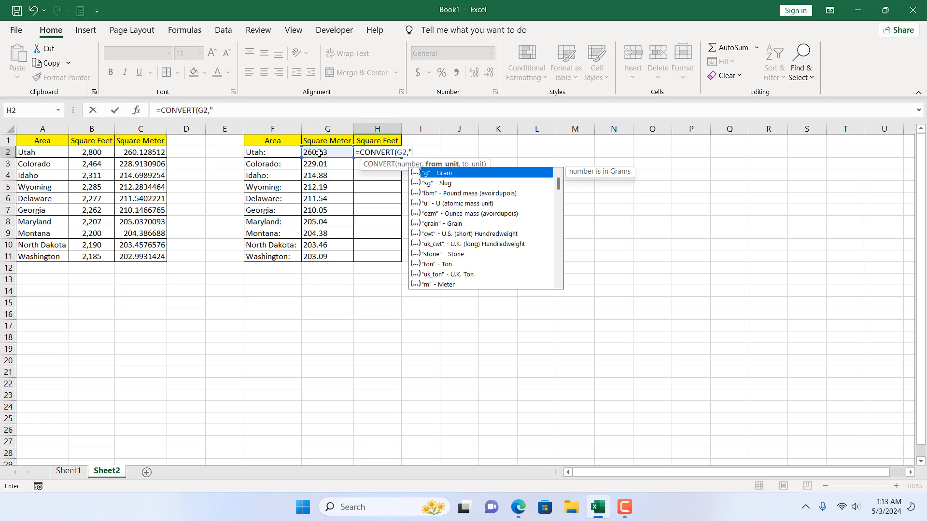
pyautogui.write('"m2",')
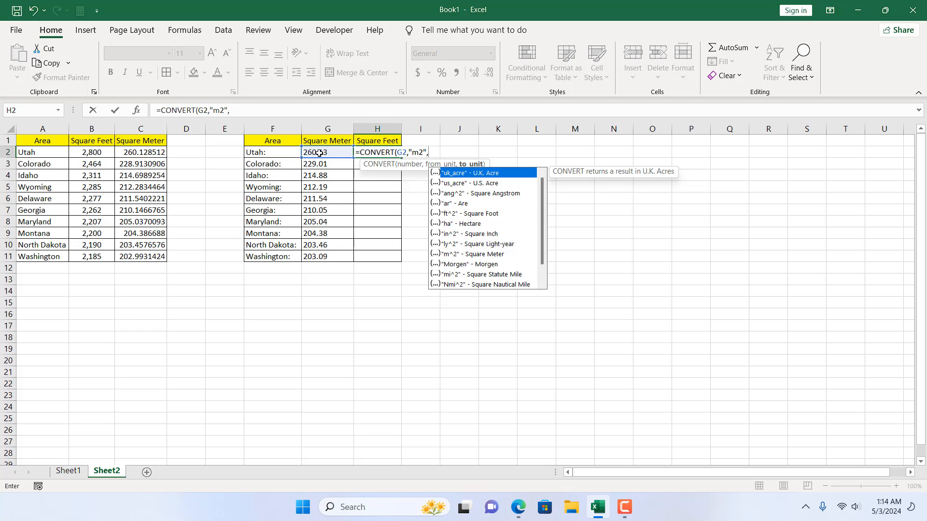
pyautogui.write('"ft')
pyautogui.write('2')
pyautogui.write('"')
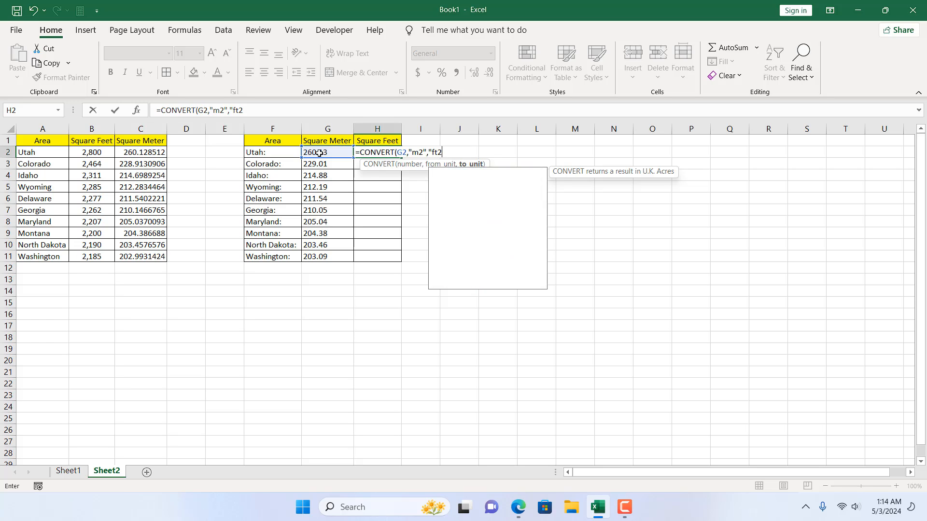
pyautogui.write(')')
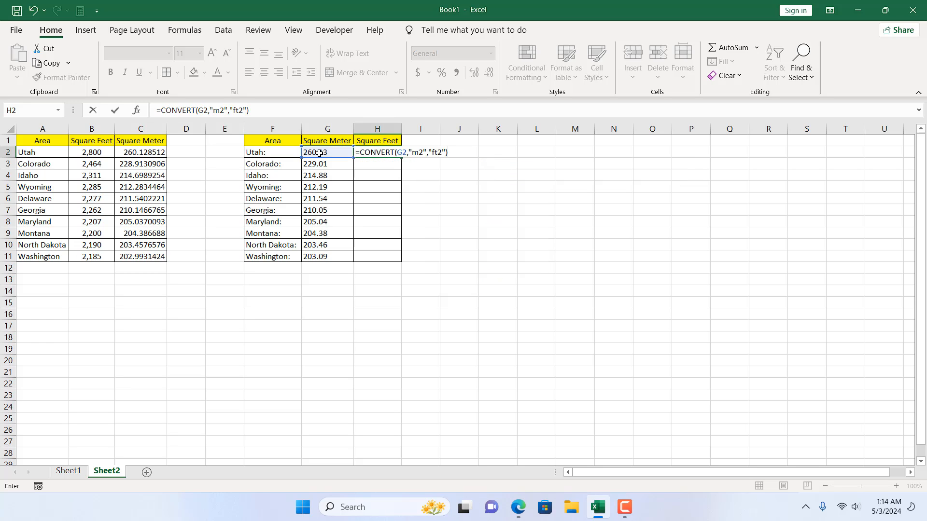
pyautogui.press('Return')
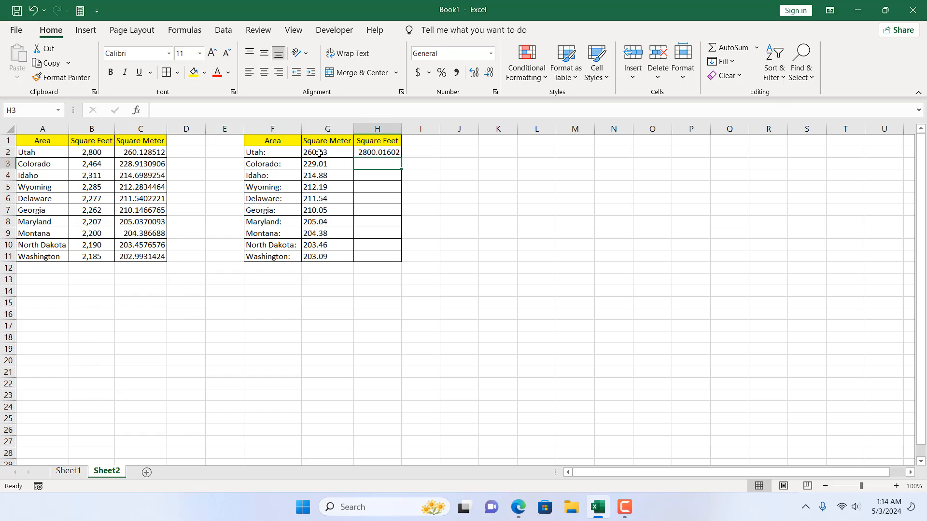
# Step: Fill the H2 conversion formula down the second table's Square Feet column through H11
pyautogui.click(360, 152)
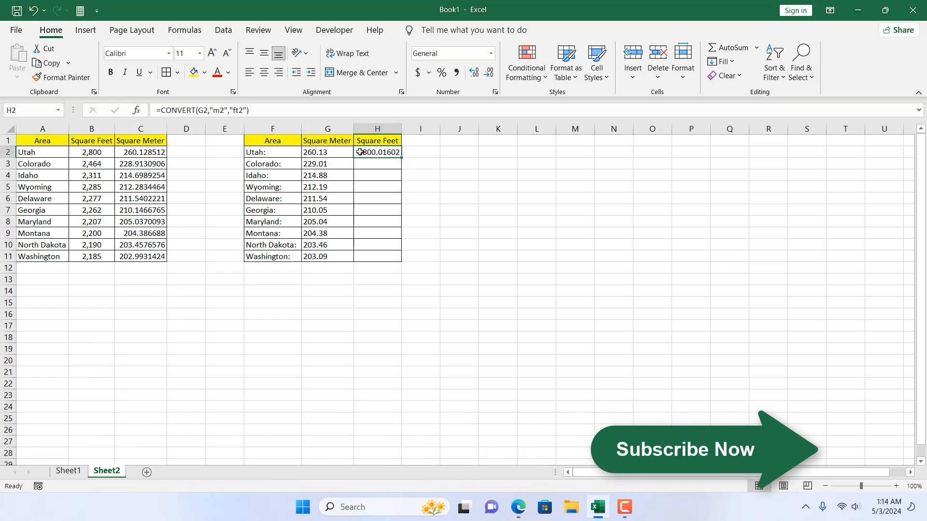
pyautogui.doubleClick(401, 158)
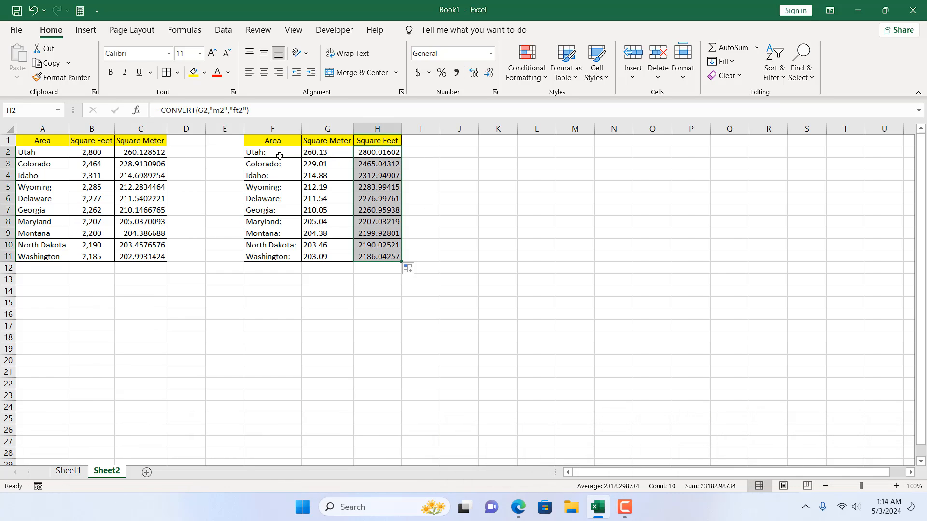
# Step: Compare the Utah row's source values and conversion formulas in the two tables
pyautogui.click(323, 151)
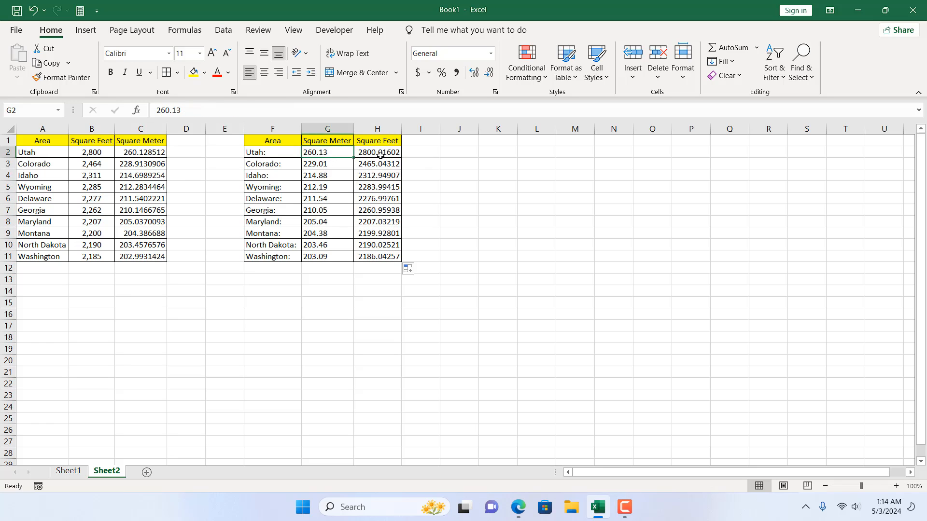
pyautogui.click(381, 155)
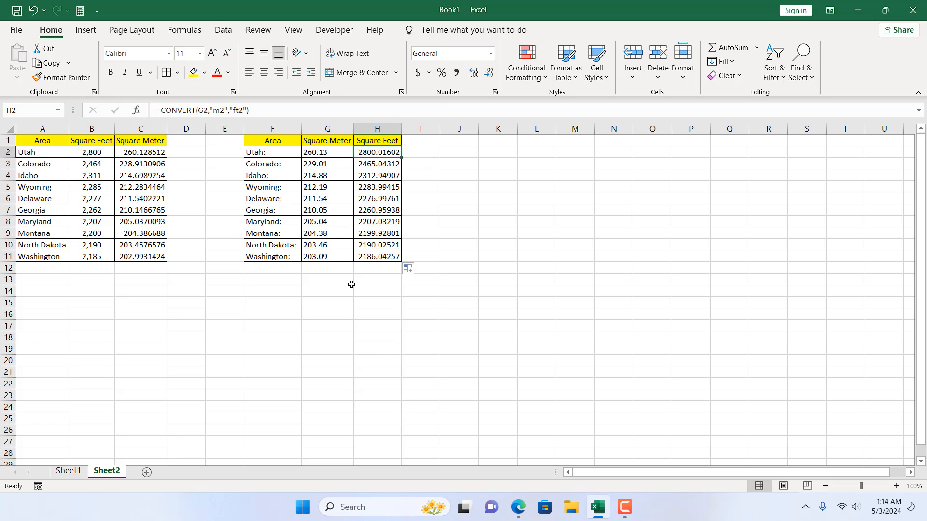
pyautogui.click(95, 151)
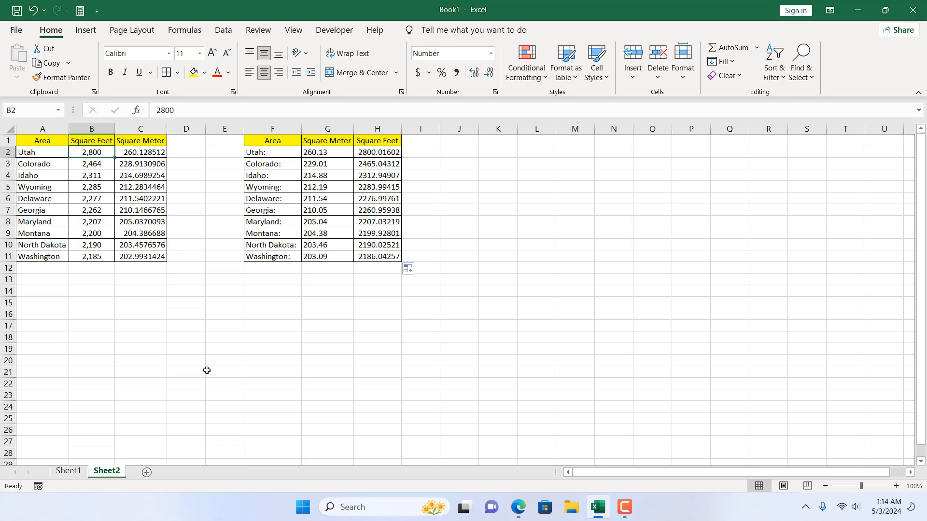
pyautogui.click(122, 151)
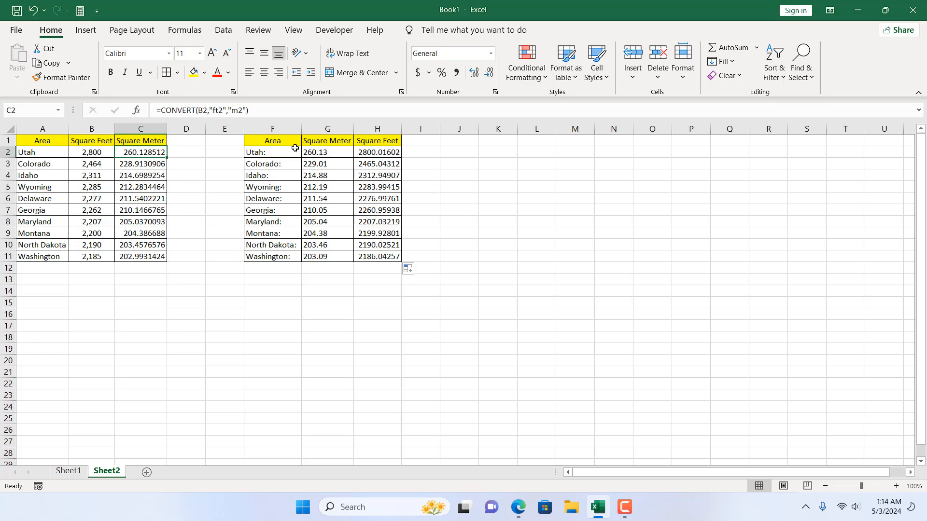
pyautogui.click(319, 155)
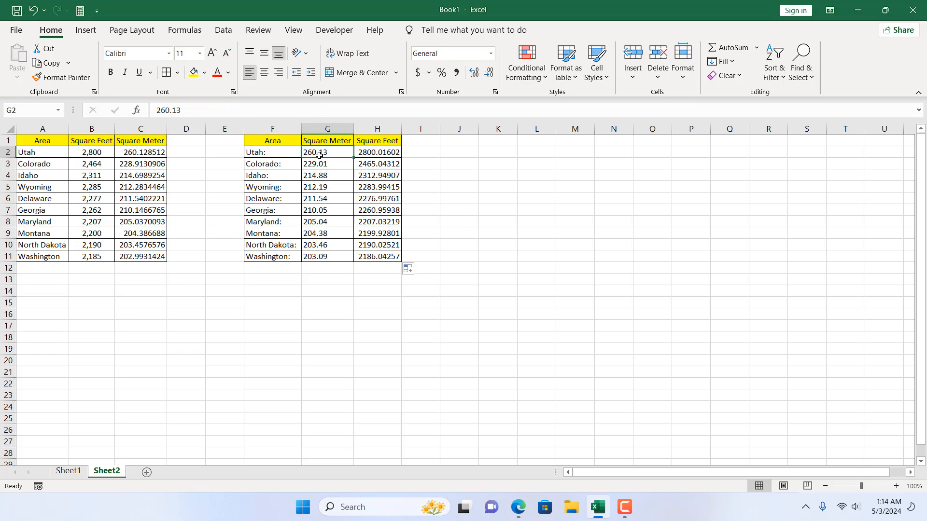
pyautogui.click(367, 158)
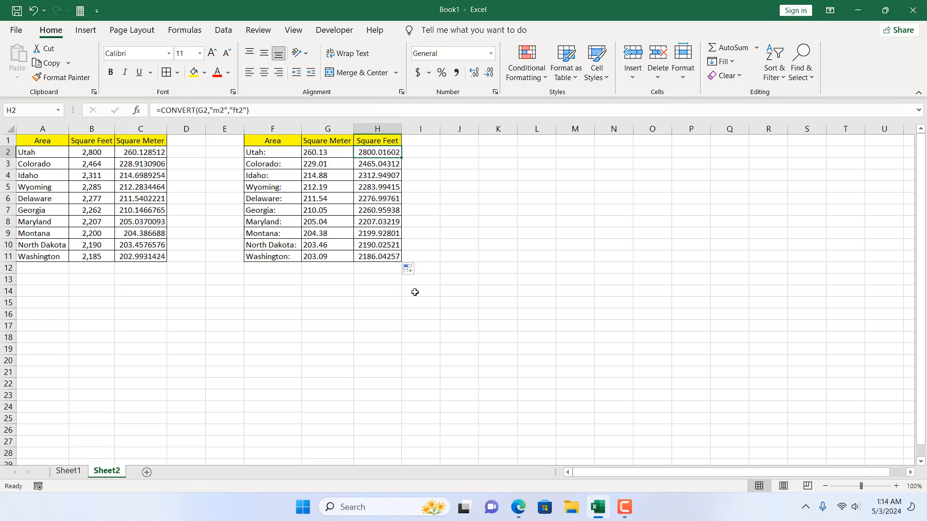
# Step: Try 260.128512 as Utah's square-meter value in G2 and undo the change after checking the conversion in H2
pyautogui.click(336, 153)
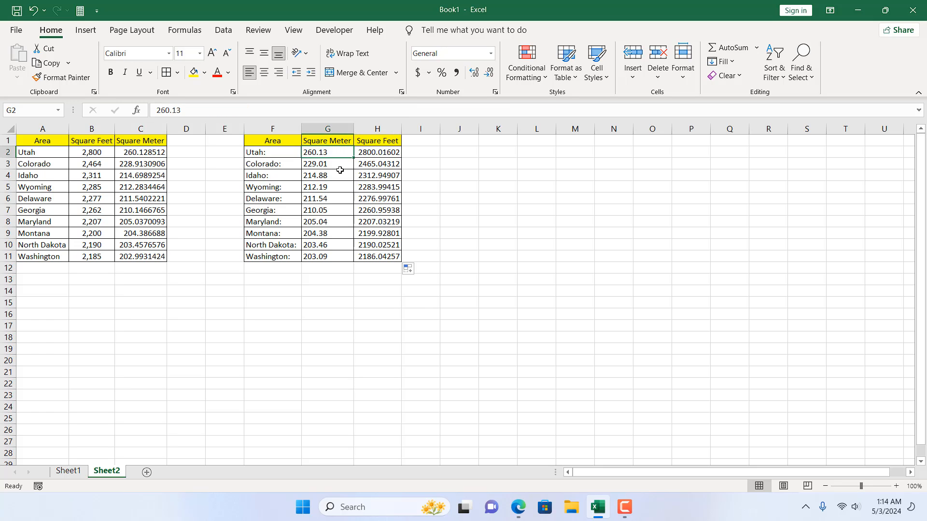
pyautogui.press('F2')
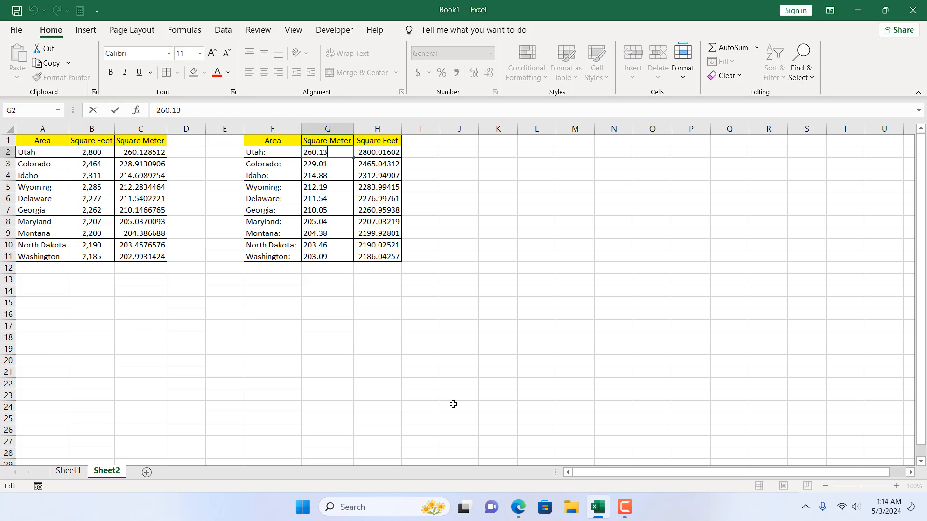
pyautogui.press('BackSpace')
pyautogui.write('28512')
pyautogui.press('Return')
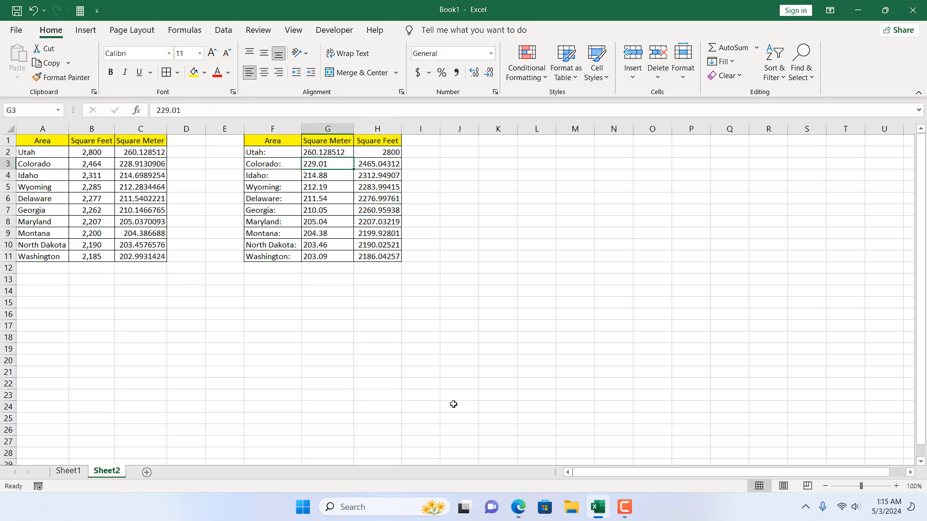
pyautogui.click(377, 154)
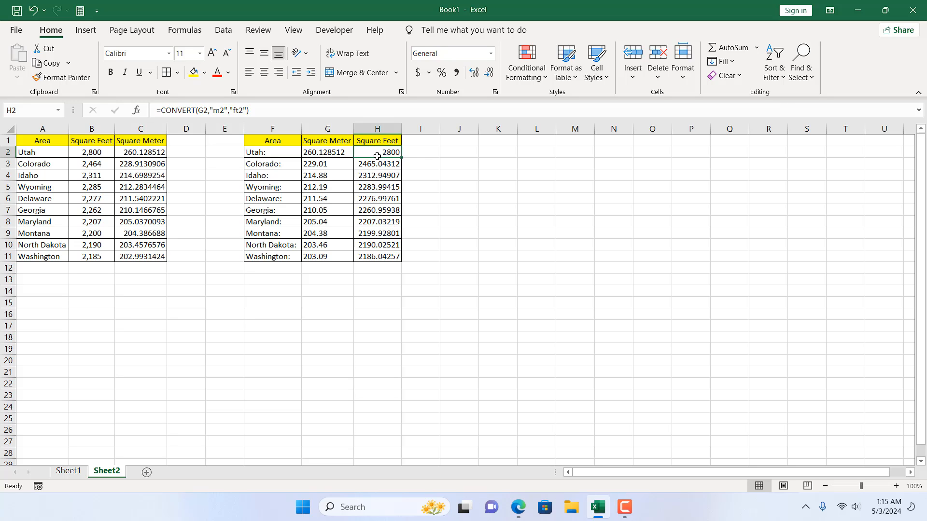
pyautogui.hotkey('ctrl', 'z')
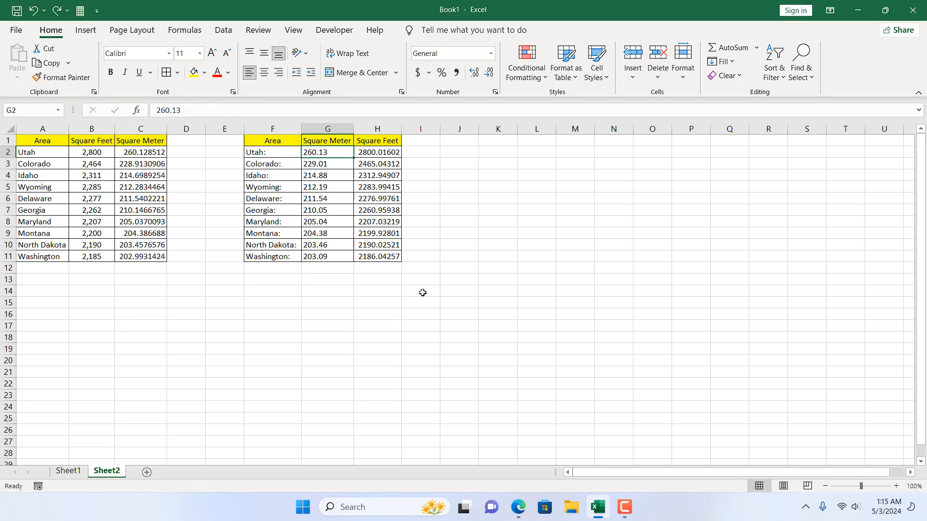